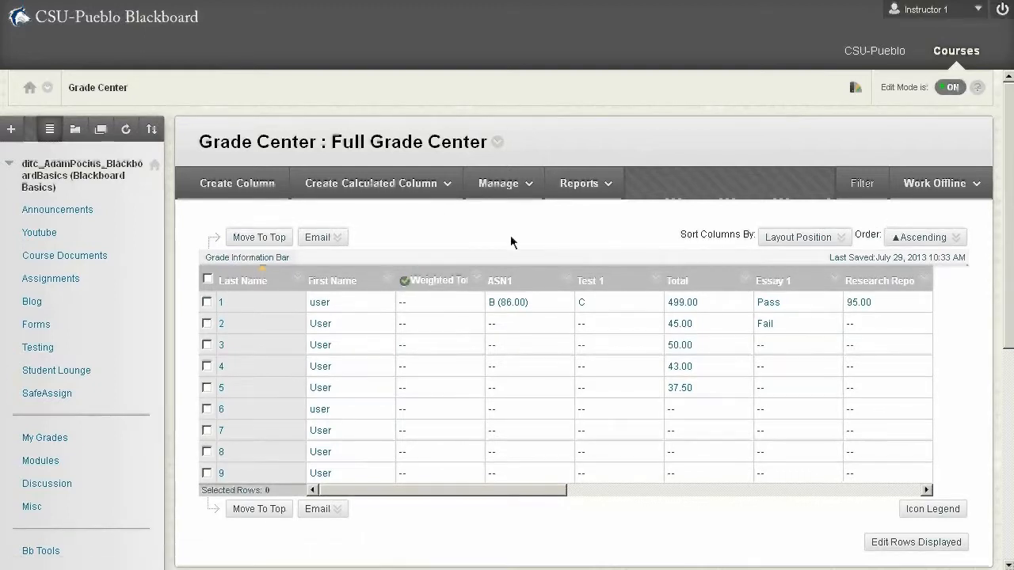
- Create a Grade Center category named Bb_assignments
left_click(505, 187)
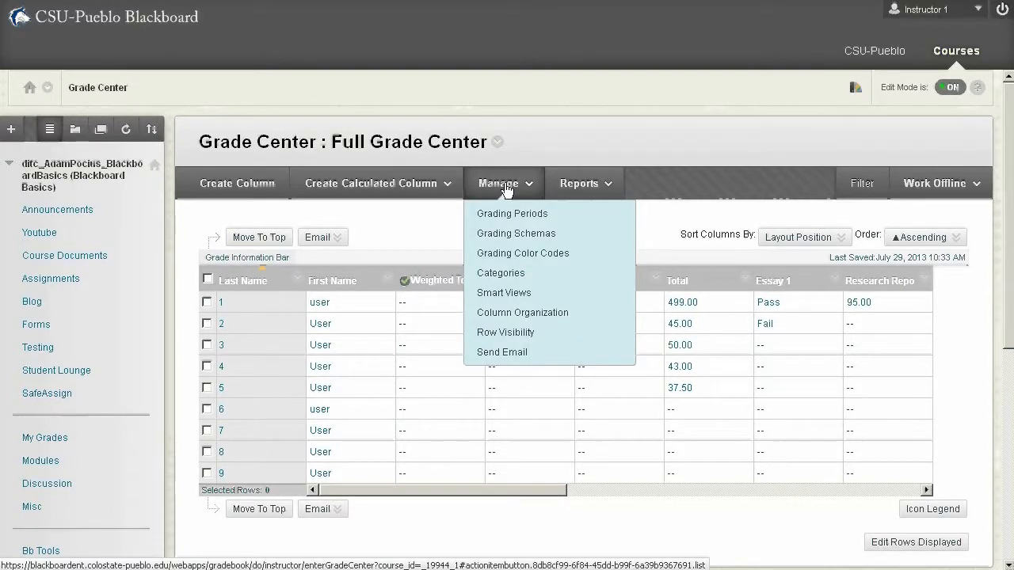
left_click(507, 280)
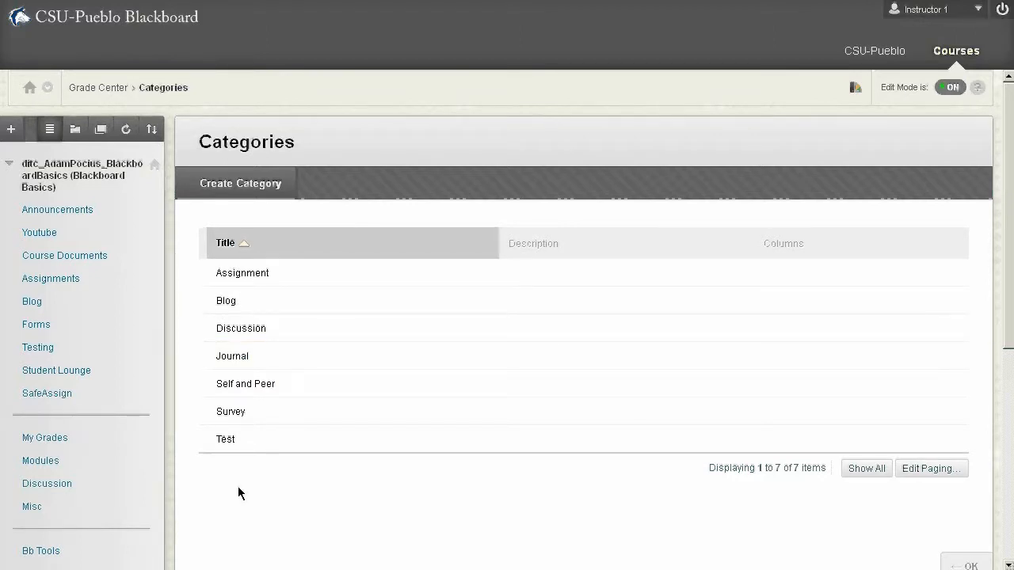
left_click(253, 193)
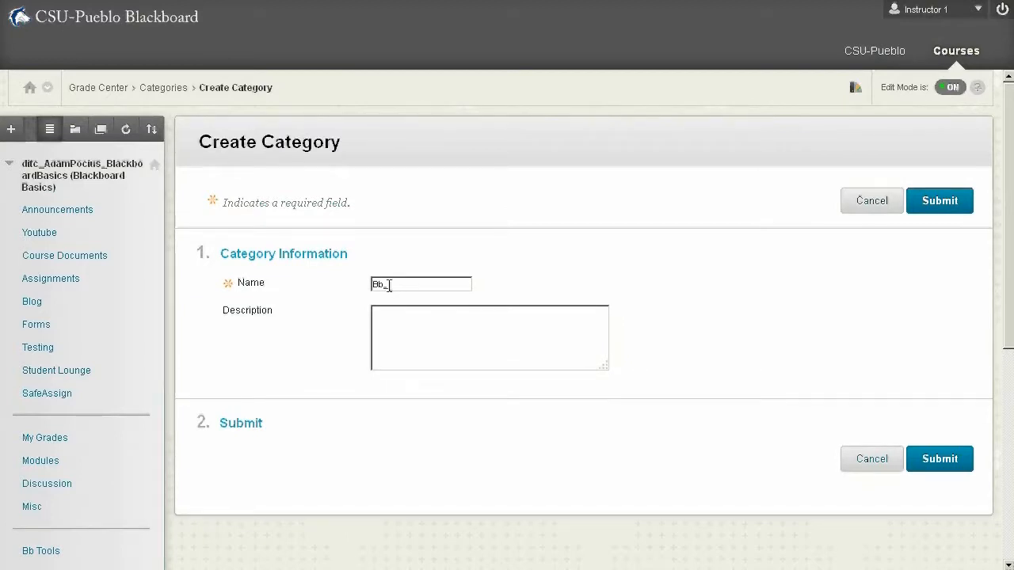
type("assignments")
left_click(955, 203)
- Create two more categories named Bb_tests and Bb_discussions
type("_tests")
left_click(934, 203)
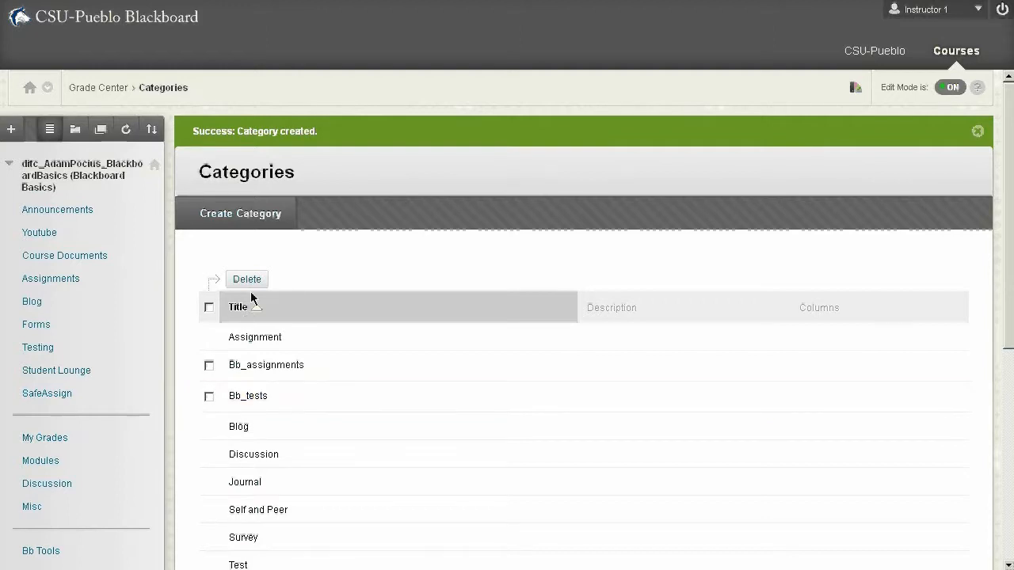
left_click(249, 229)
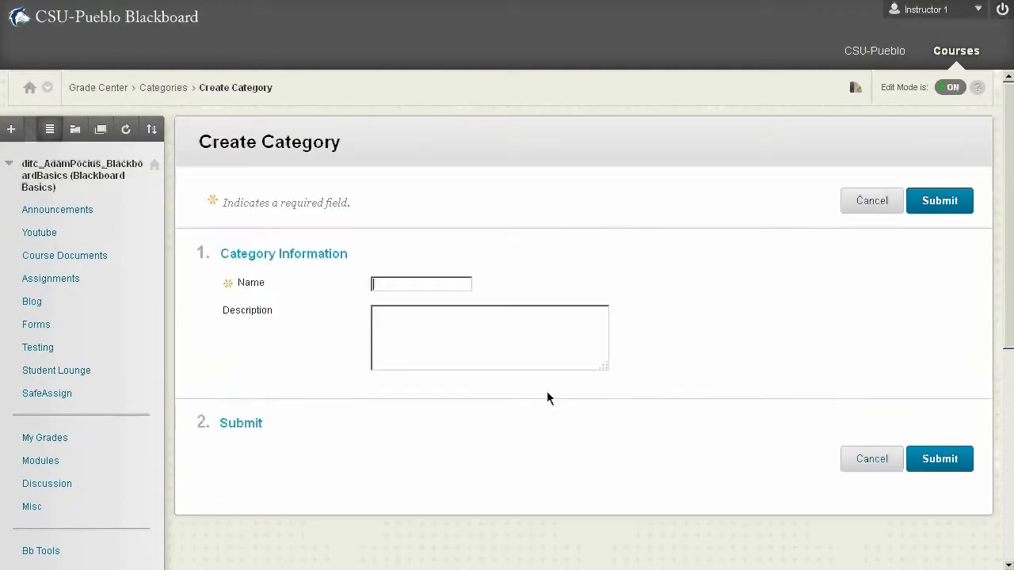
left_click(419, 283)
type("Bb_discussionso")
left_click(939, 201)
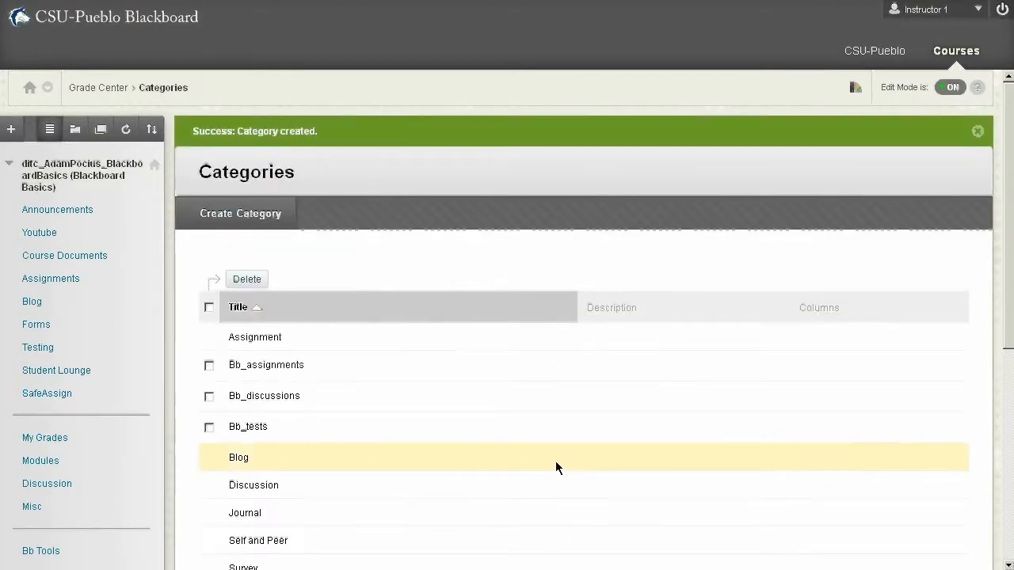
- Create a category named Bb_participation and return to the Full Grade Center
left_click(267, 219)
type("Bb_")
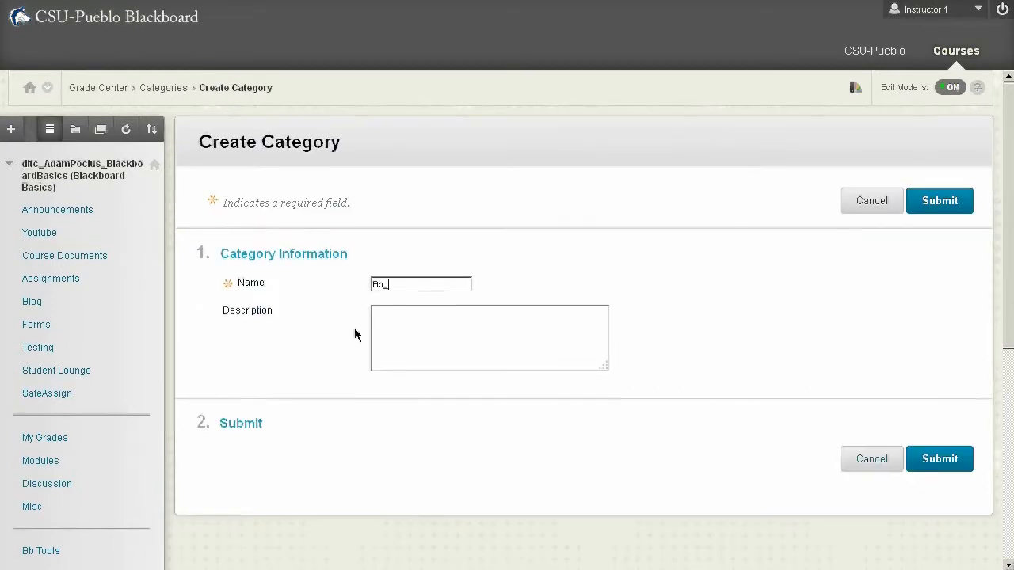
type("participation")
left_click(924, 464)
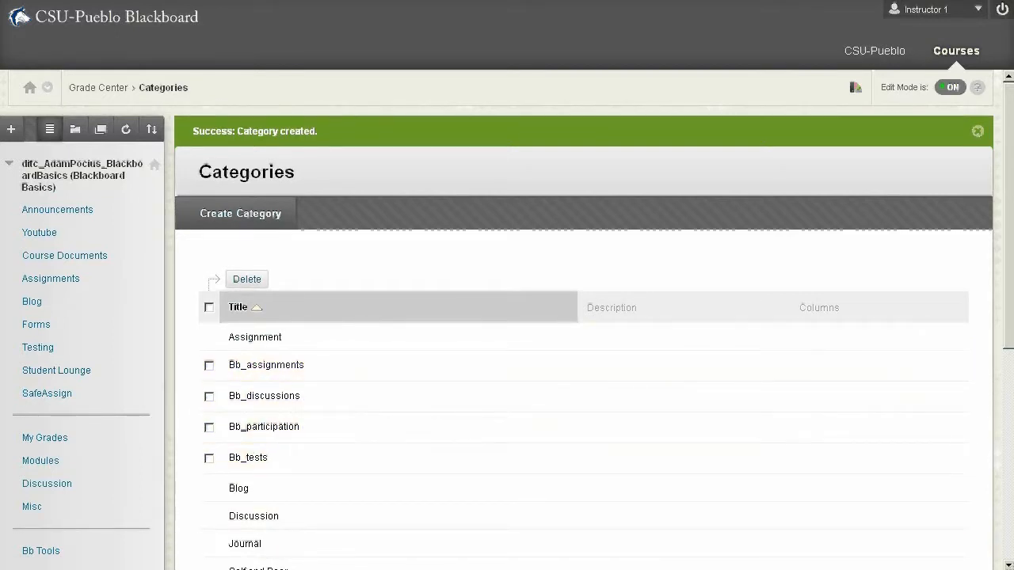
left_click(980, 135)
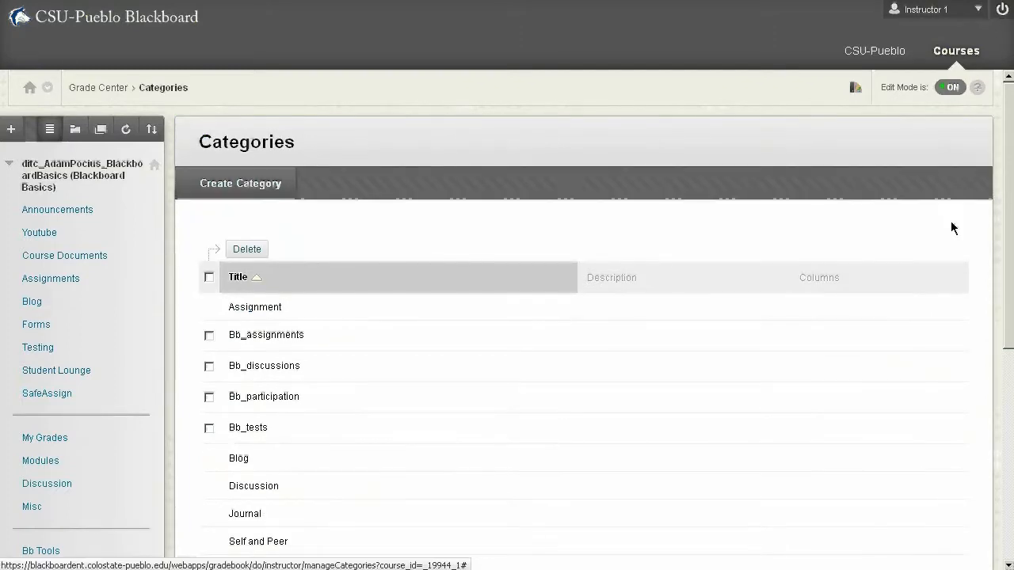
scroll(950, 227, "down", 3)
left_click(971, 430)
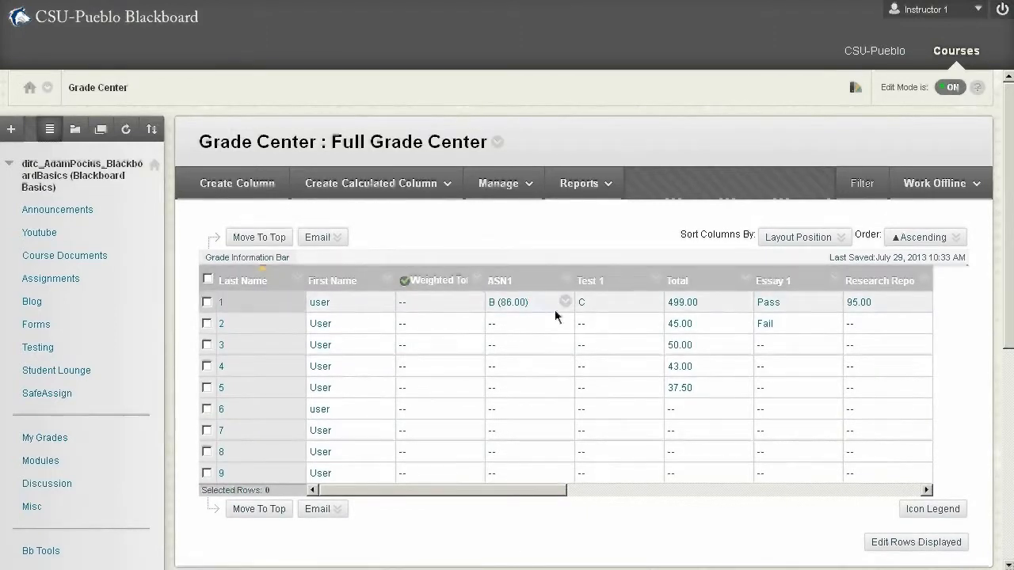
- Edit the ASN1 column to assign it to the Bb_assignments category and submit the change
left_click(566, 279)
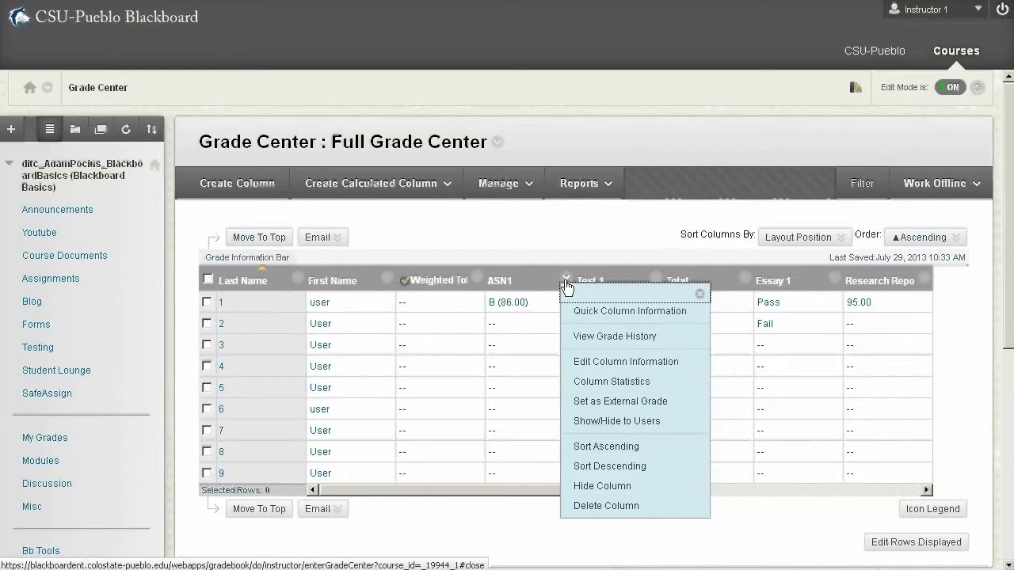
left_click(582, 361)
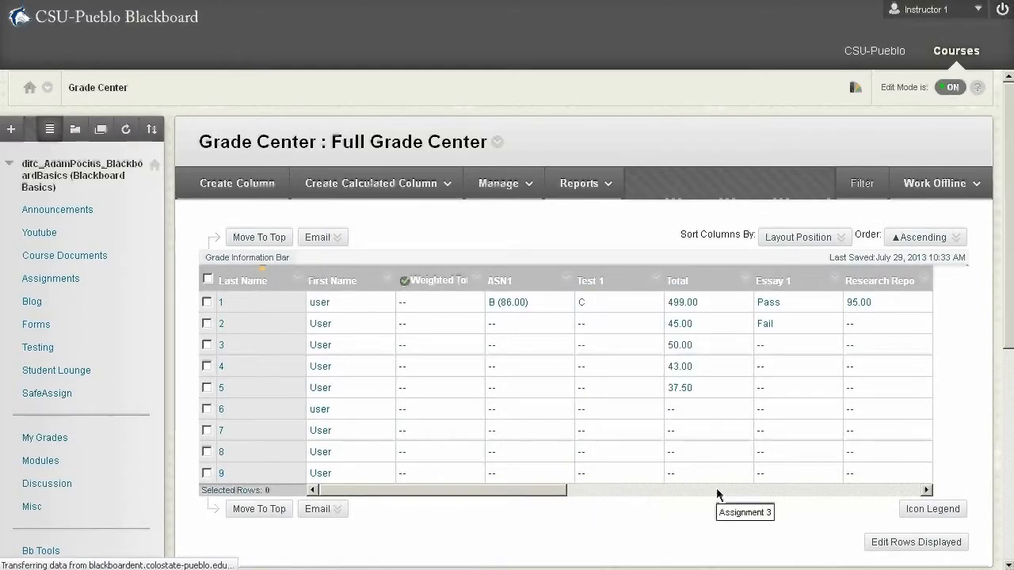
scroll(685, 443, "down", 5)
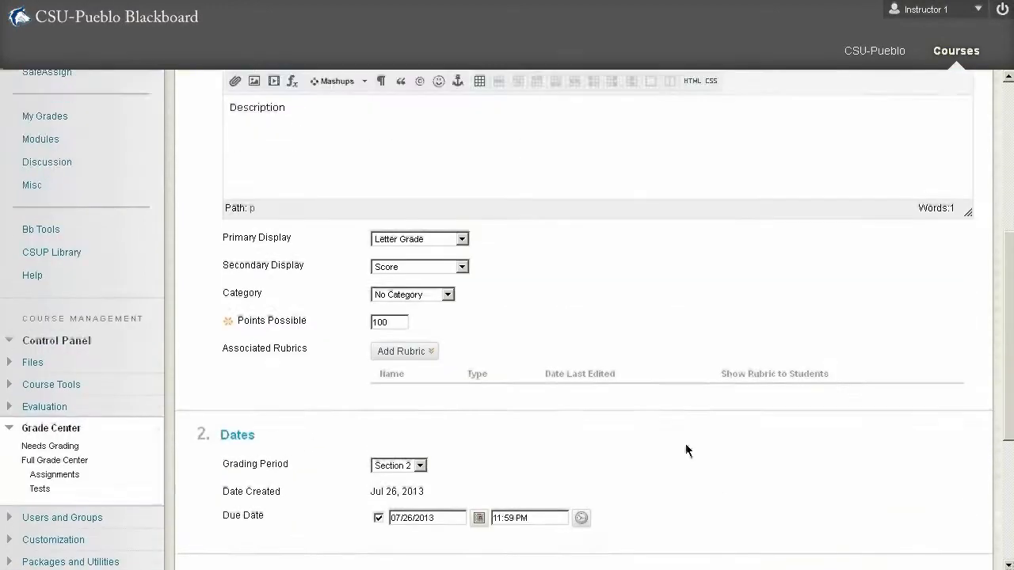
scroll(685, 444, "down", 1)
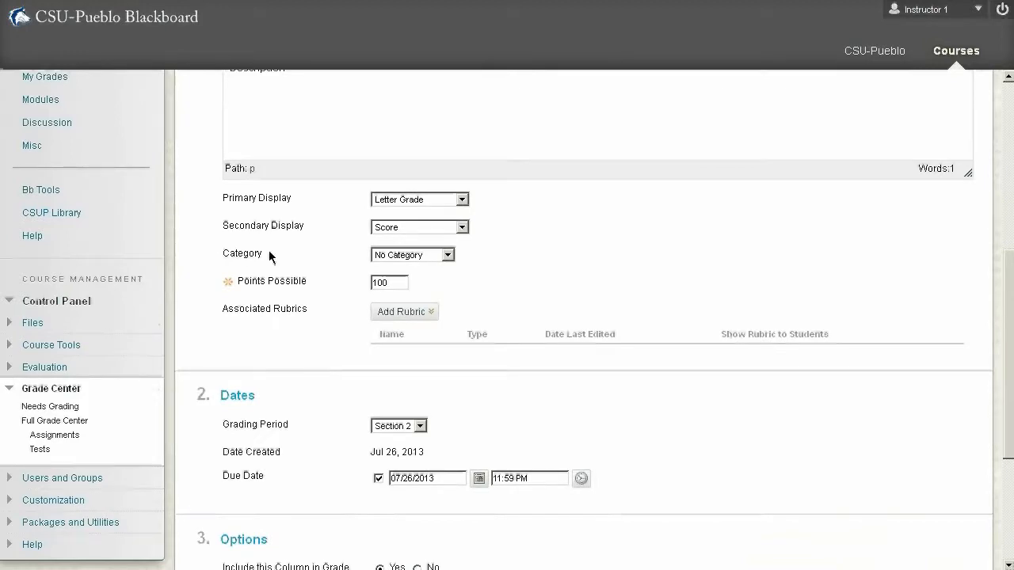
left_click(446, 255)
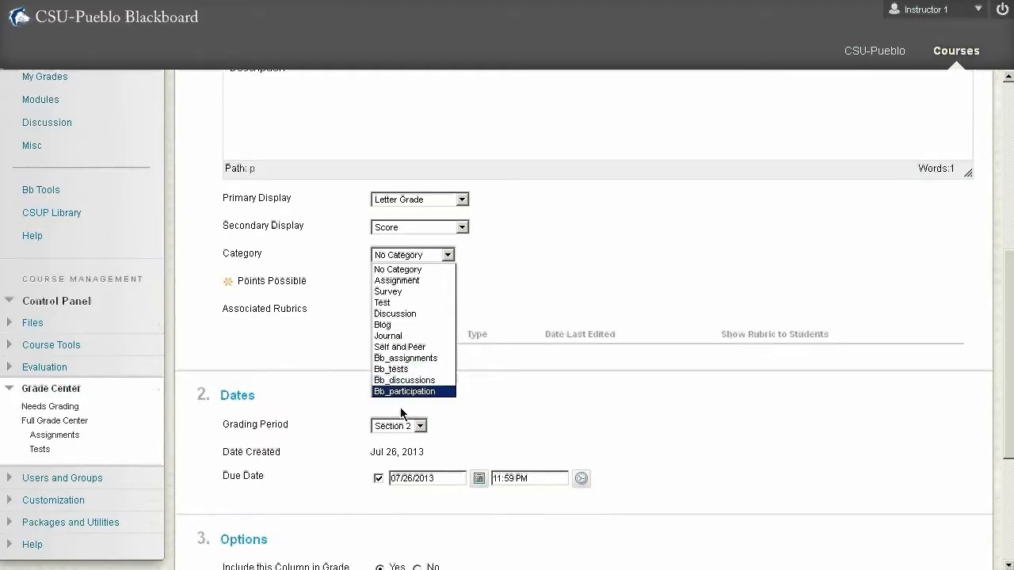
left_click(393, 358)
scroll(760, 499, "up", 5)
left_click(934, 204)
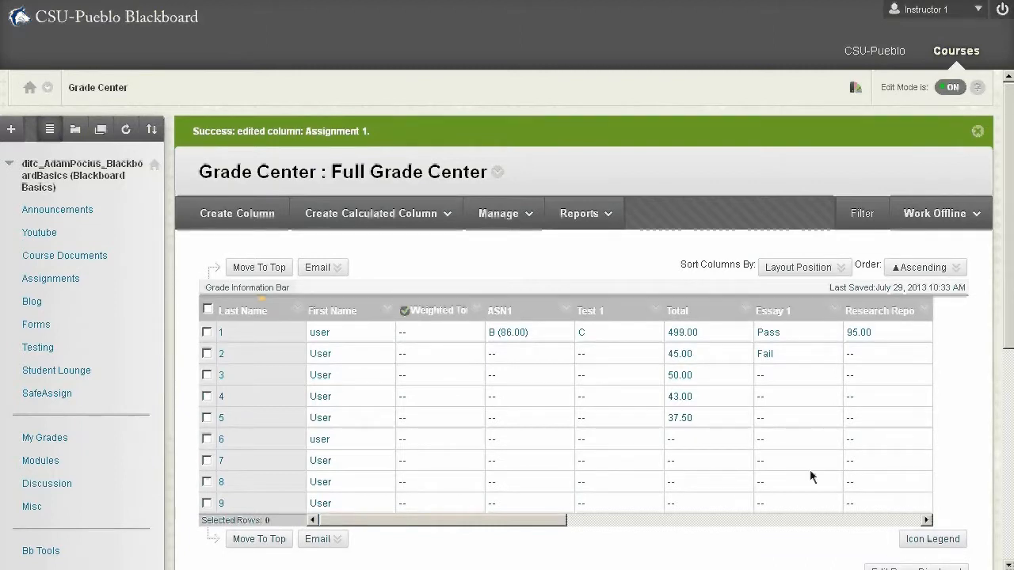
- In Column Organization, change the category of the Test 1, Test and Essay Test columns to Bb_tests
left_click(523, 215)
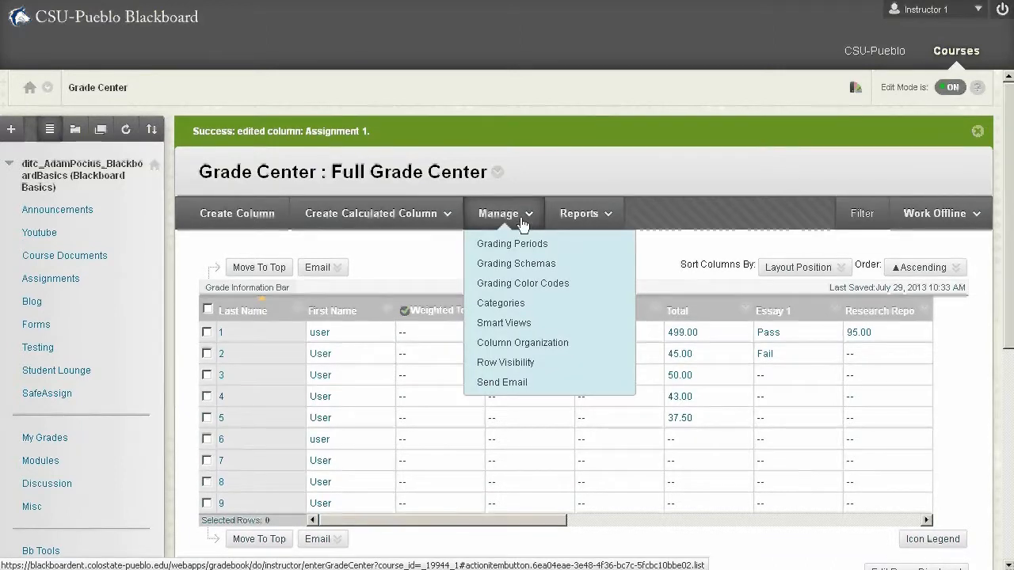
left_click(529, 349)
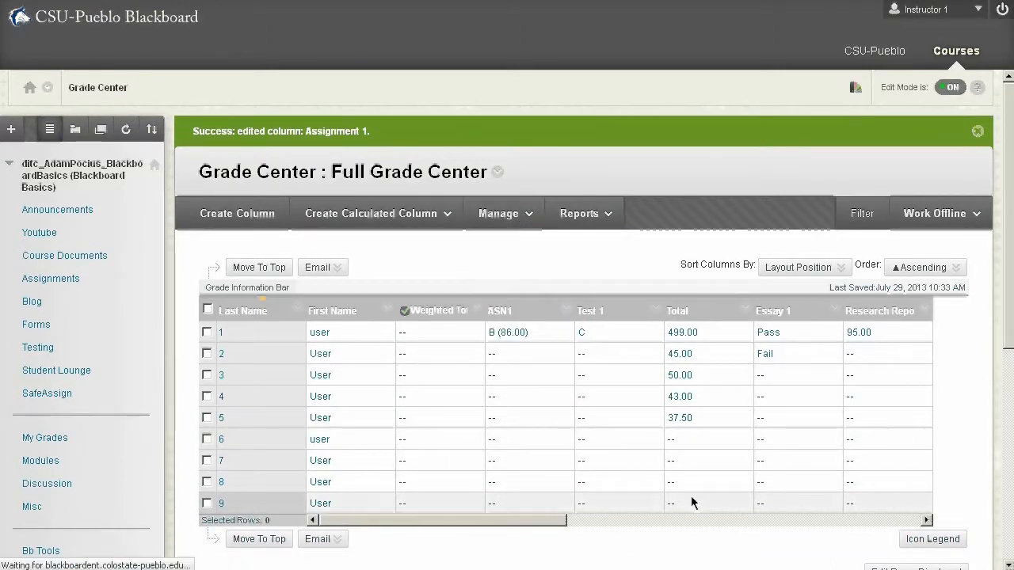
scroll(727, 412, "down", 5)
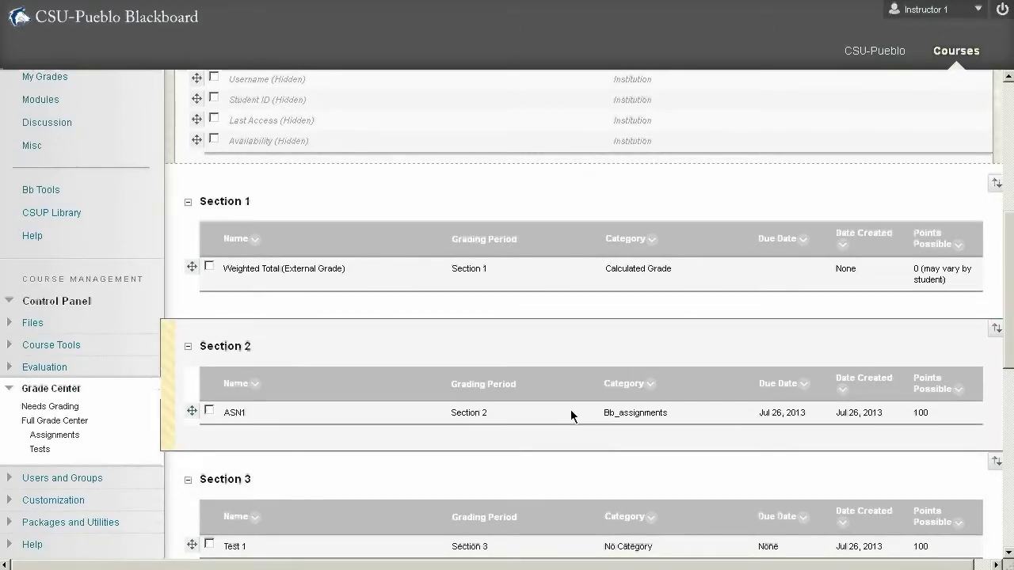
scroll(570, 409, "down", 3)
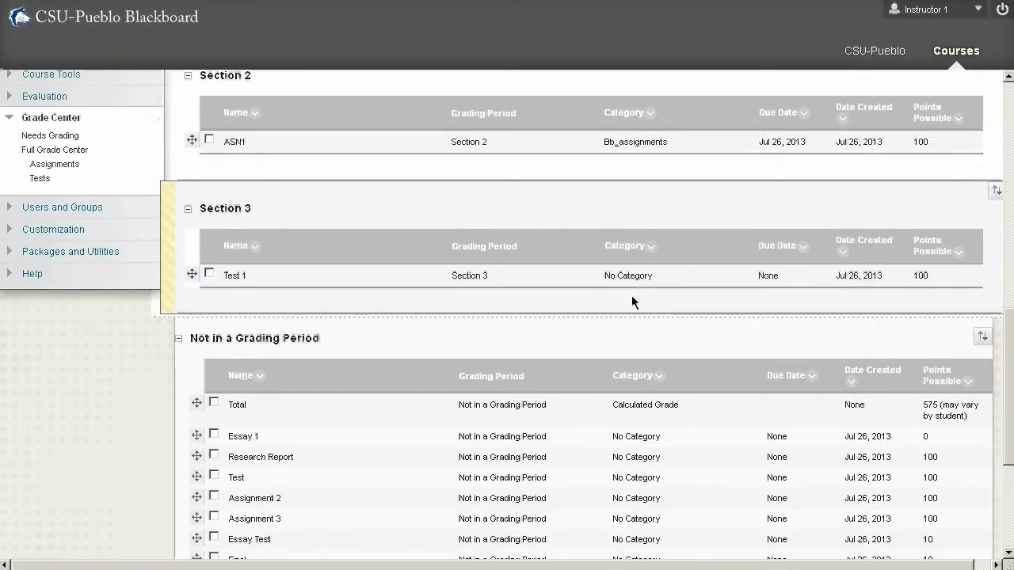
scroll(631, 295, "down", 1)
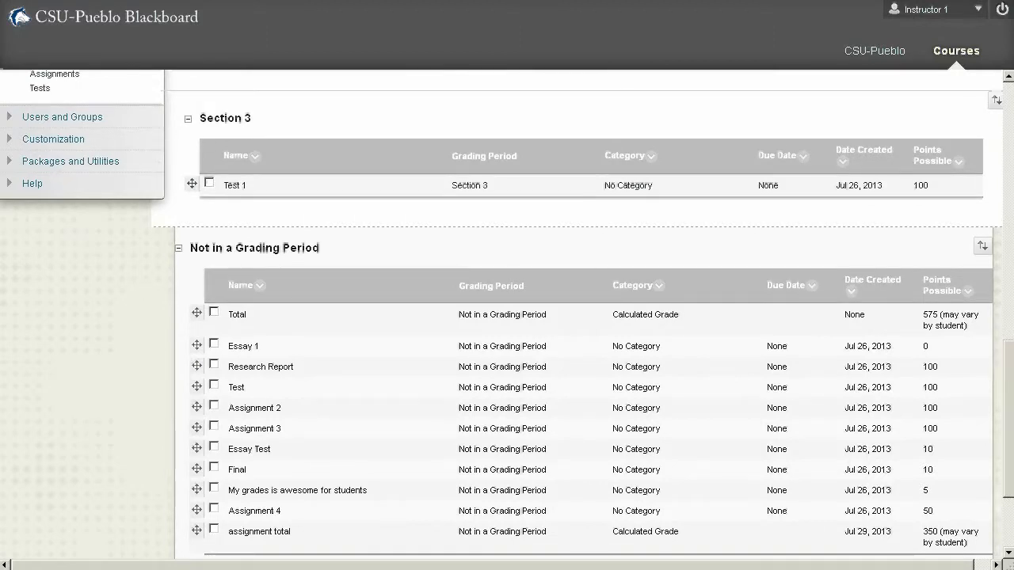
scroll(695, 560, "up", 1)
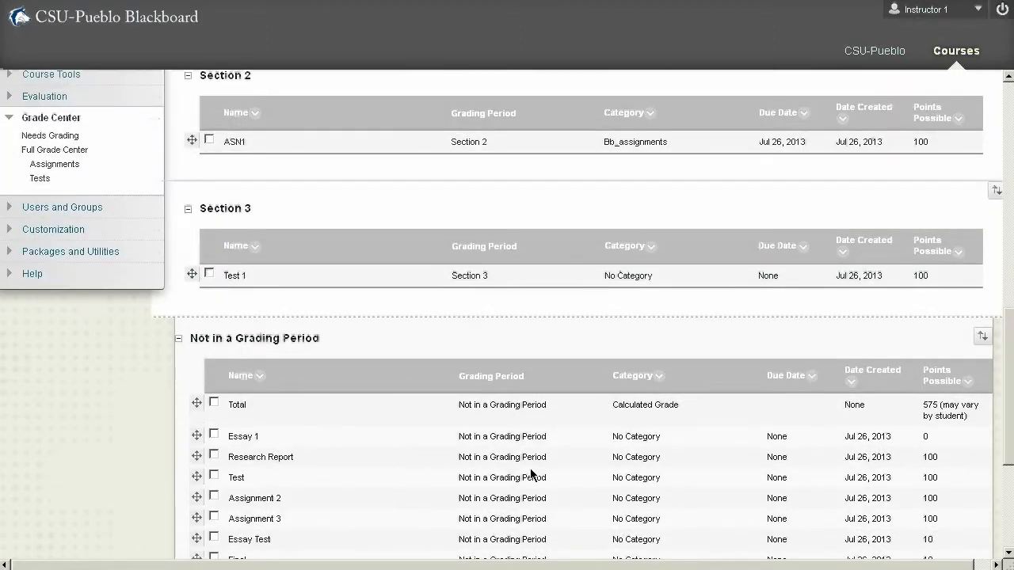
left_click(209, 273)
scroll(315, 322, "down", 1)
left_click(214, 386)
scroll(285, 472, "down", 1)
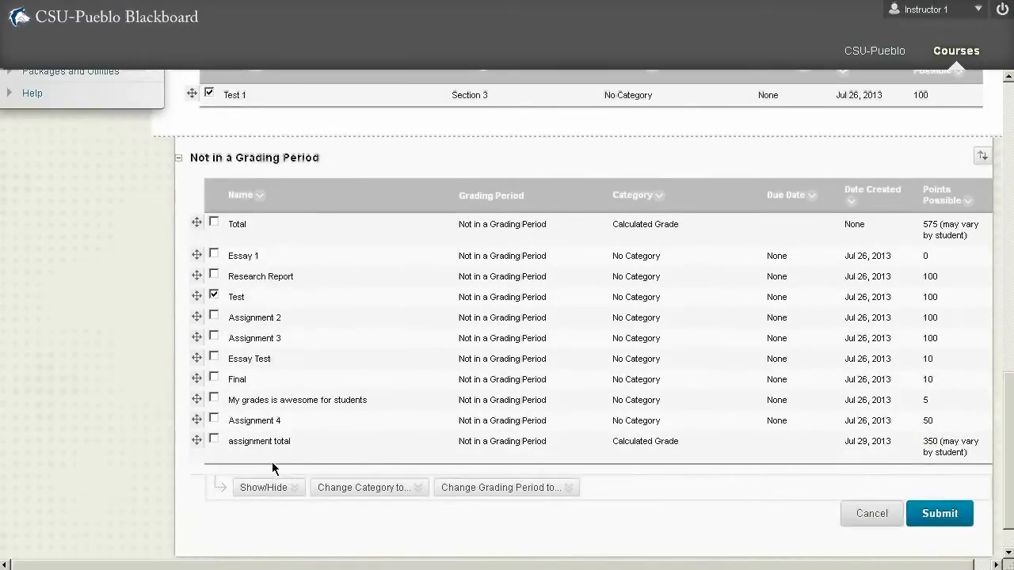
left_click(213, 357)
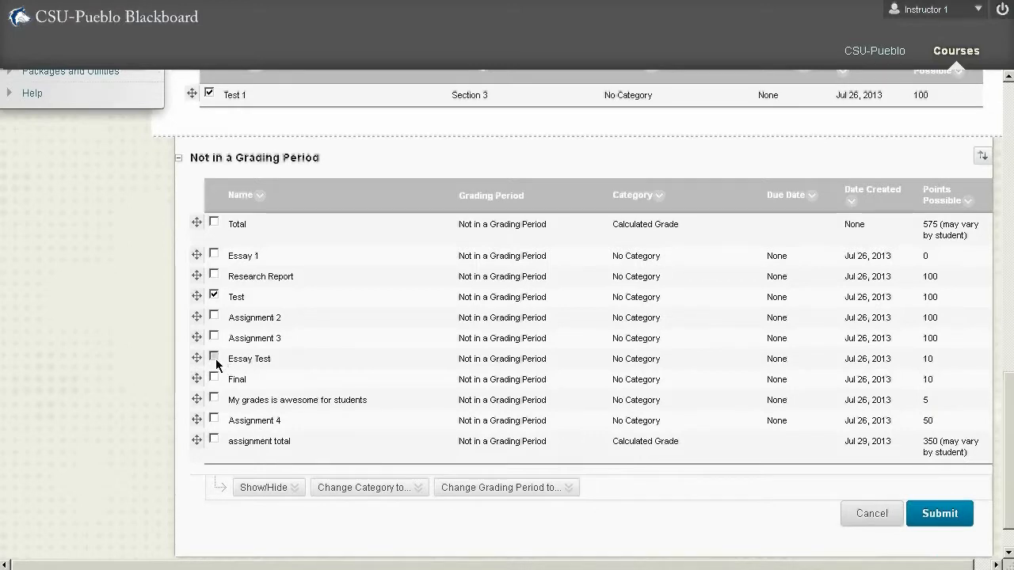
left_click(393, 489)
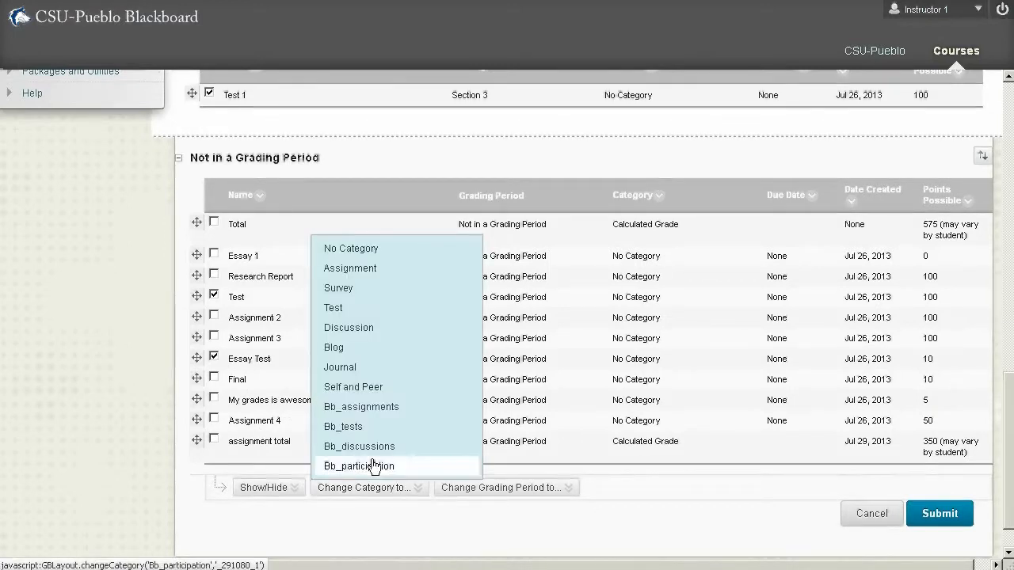
left_click(348, 426)
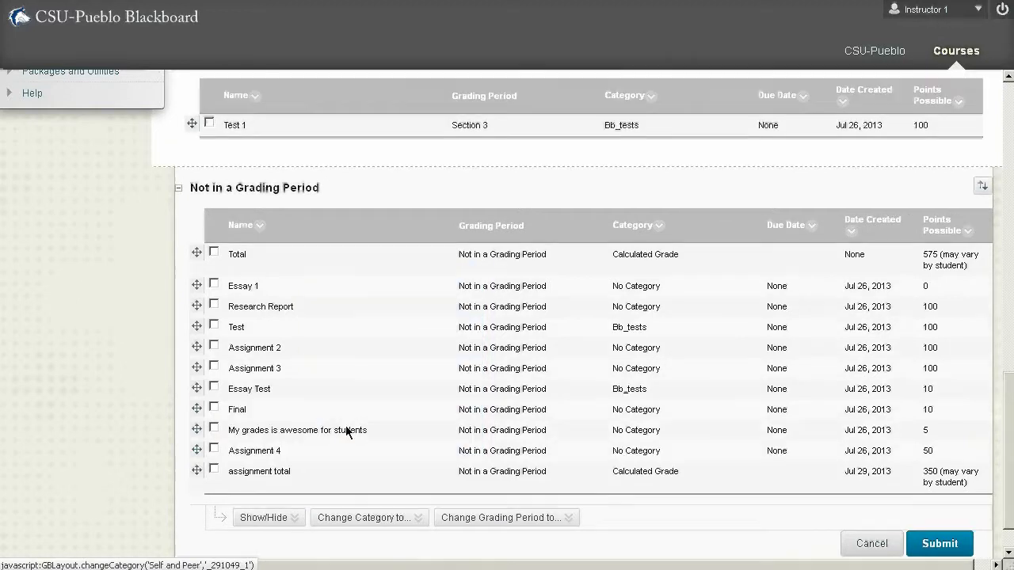
- Change the category of Assignment 2, Assignment 3 and Assignment 4 to Bb_assignments and submit the column organization
left_click(213, 348)
left_click(214, 368)
left_click(214, 451)
left_click(365, 517)
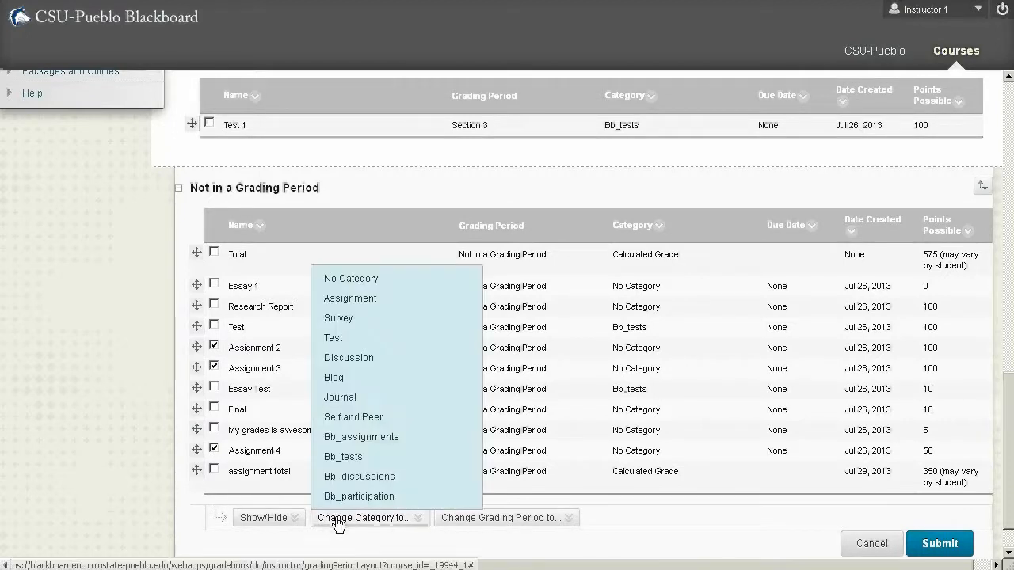
left_click(356, 440)
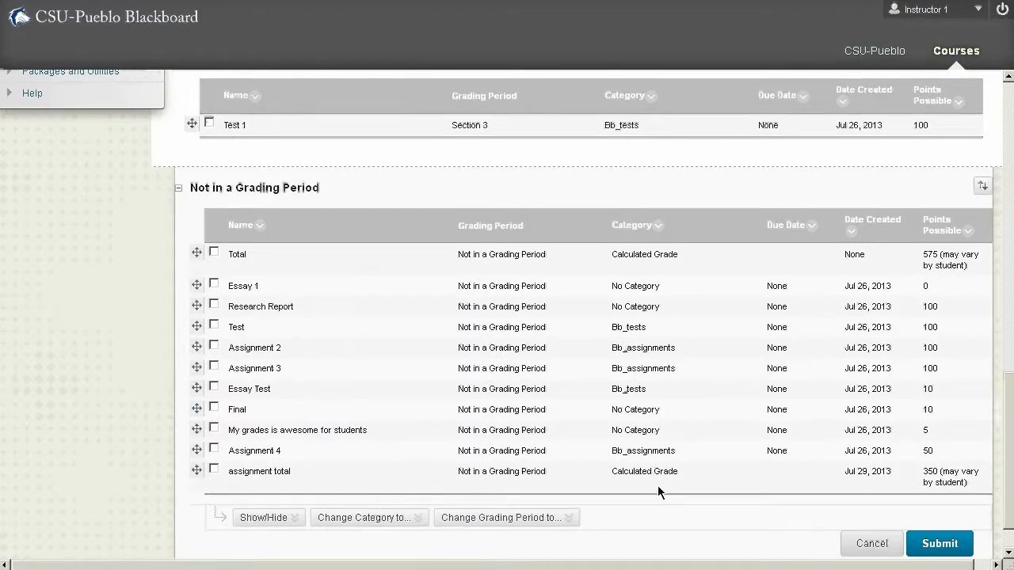
left_click(951, 548)
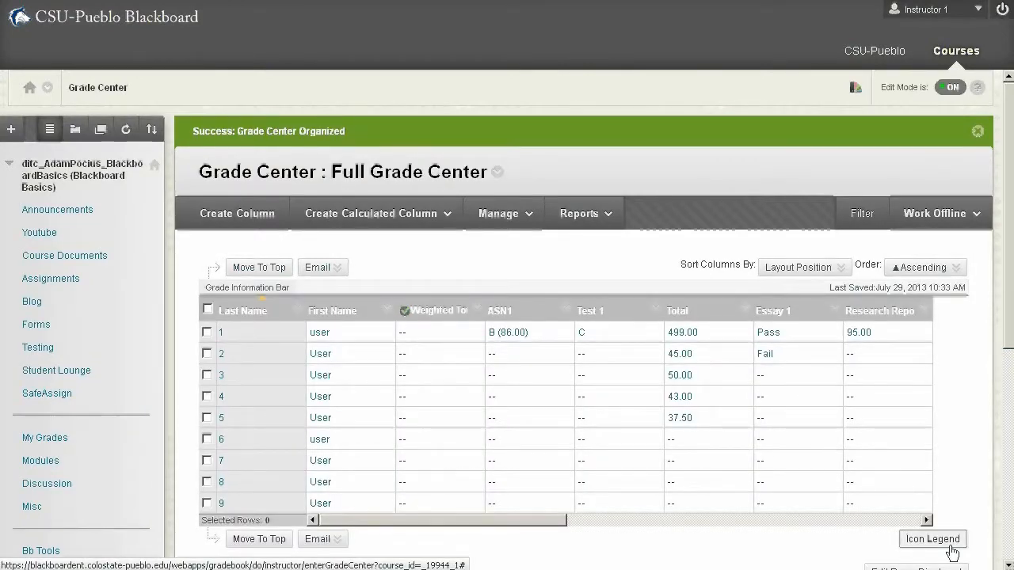
- Review which columns are assigned to each category, and return to the Full Grade Center
left_click(498, 215)
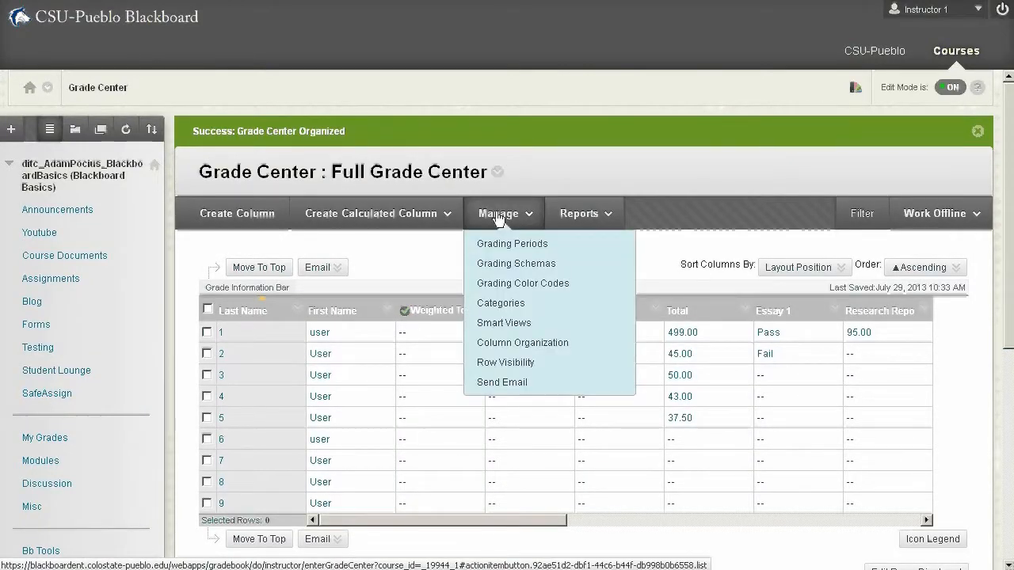
left_click(500, 303)
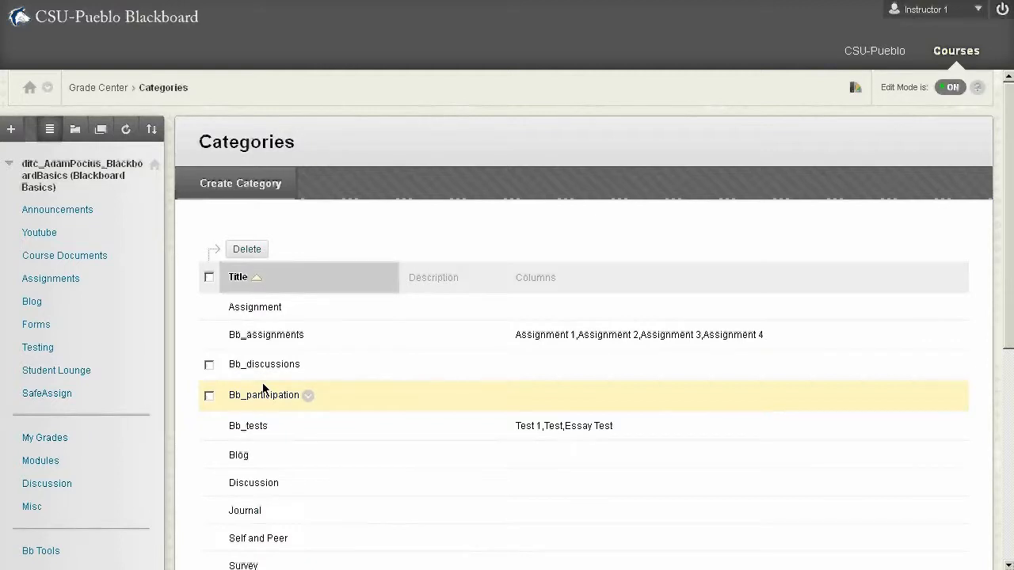
scroll(749, 332, "down", 5)
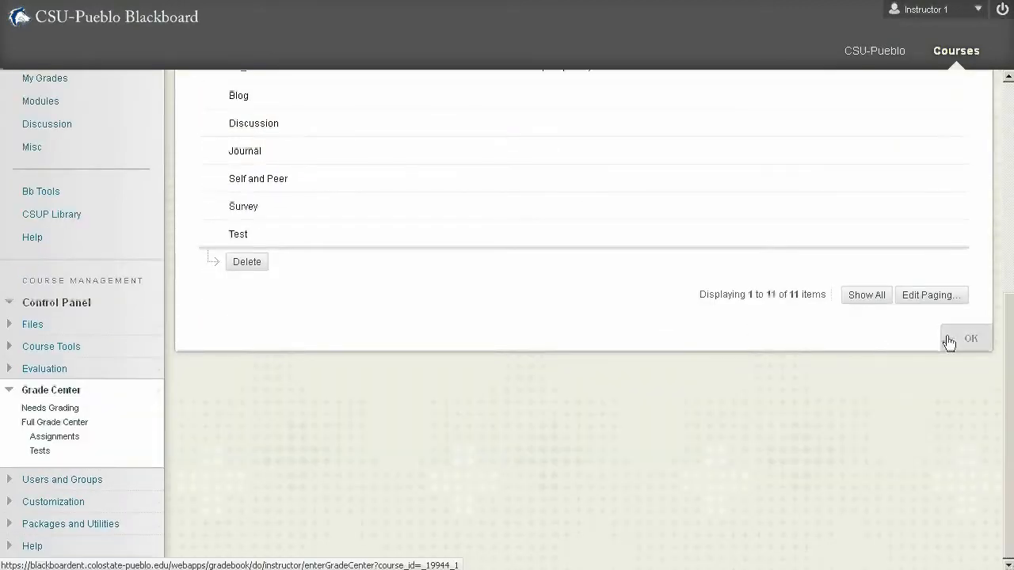
left_click(949, 340)
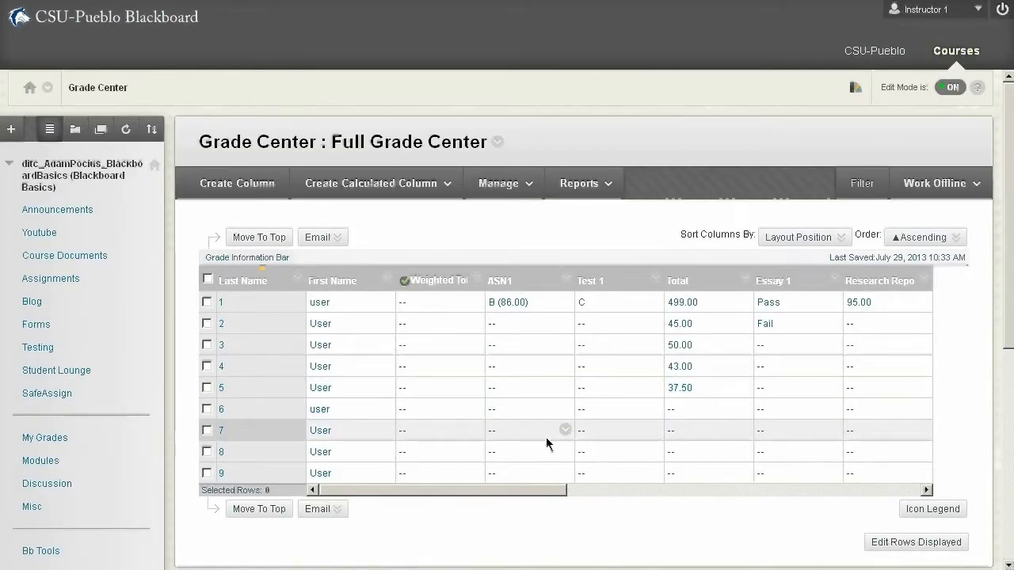
- Open the Weighted Total column for editing and remove the Assignment, Test and Discussion categories from its selected columns
mouse_move(437, 285)
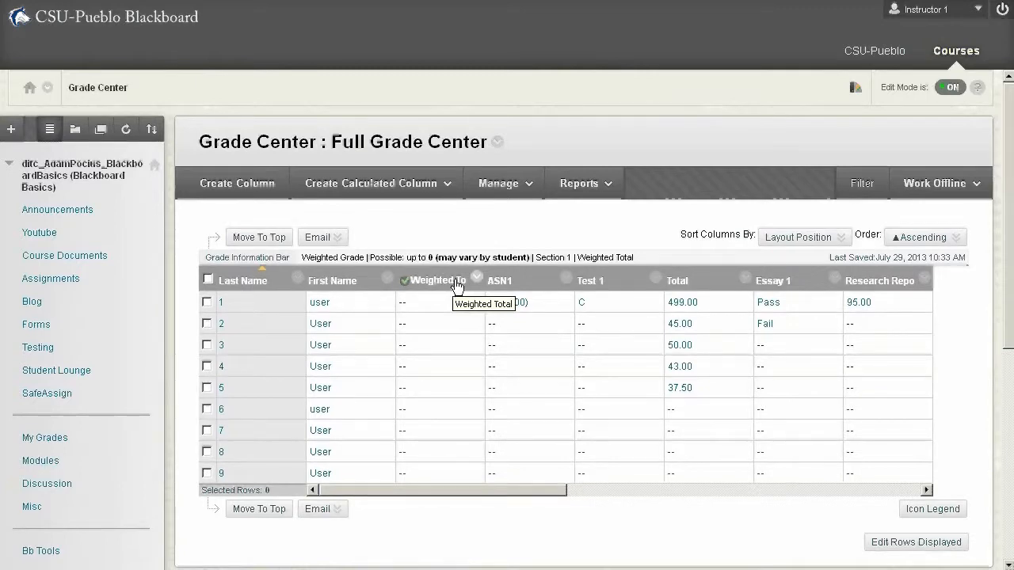
left_click(477, 285)
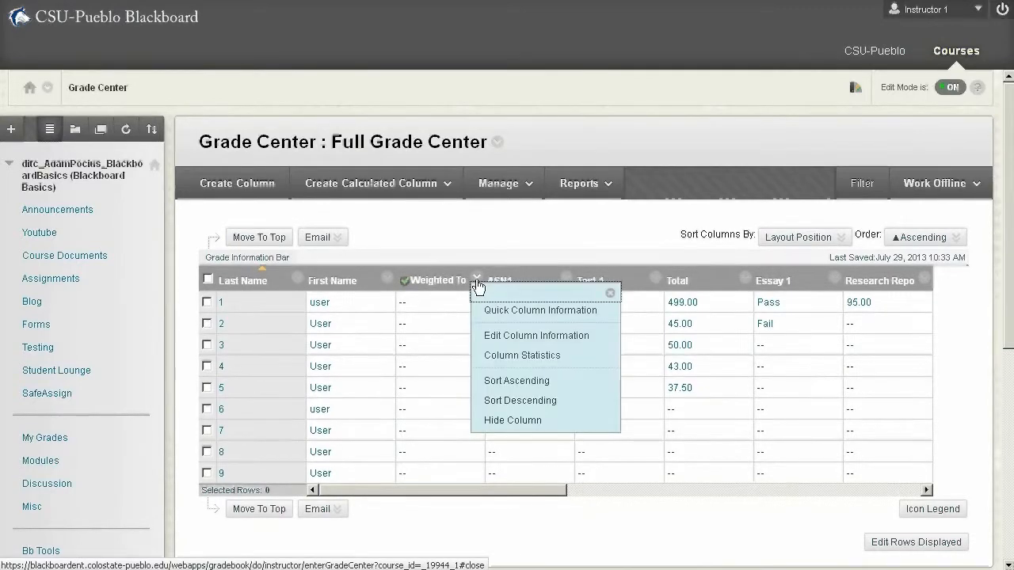
left_click(485, 337)
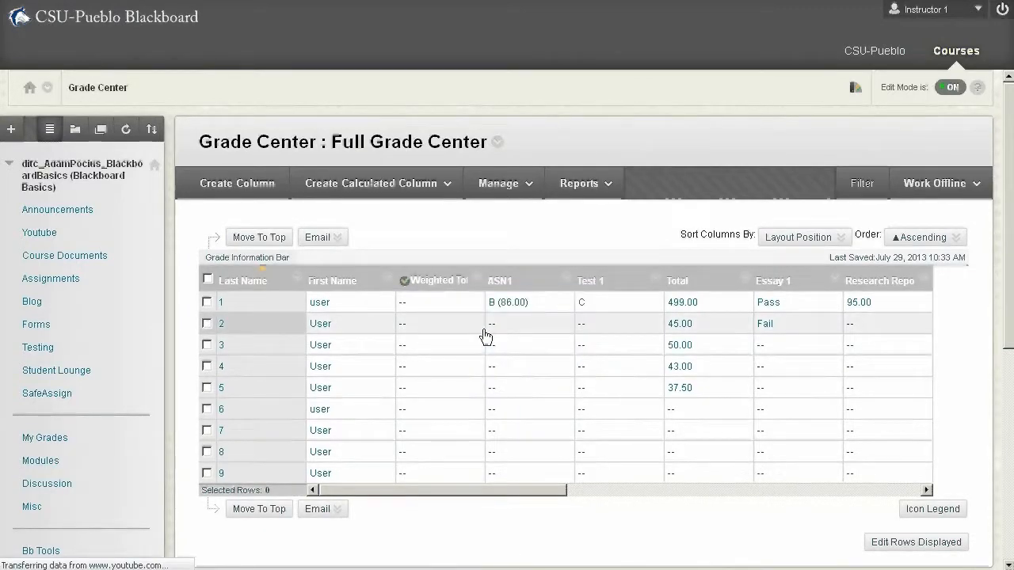
scroll(485, 336, "down", 8)
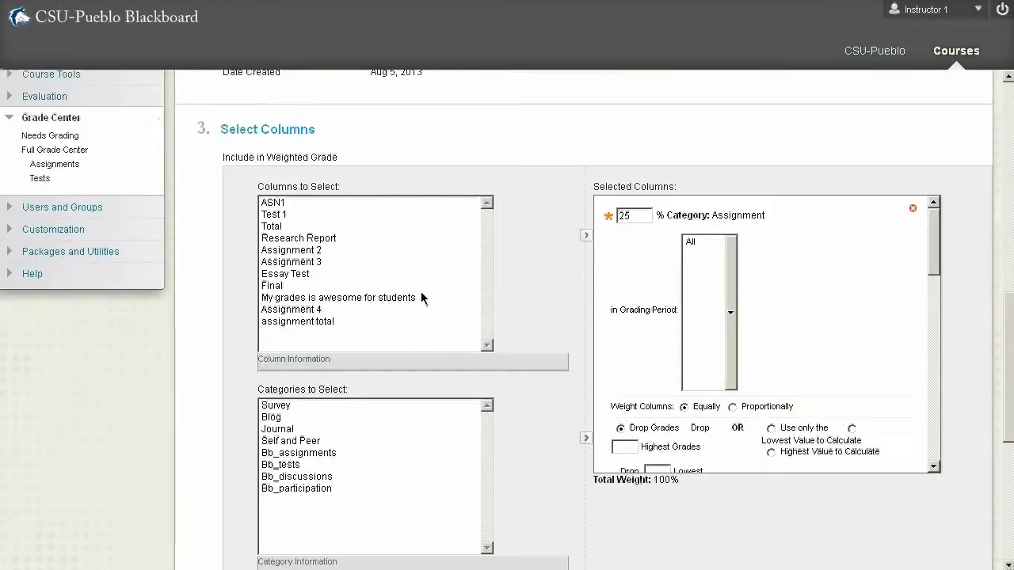
left_click(912, 209)
left_click(912, 209)
left_click(912, 209)
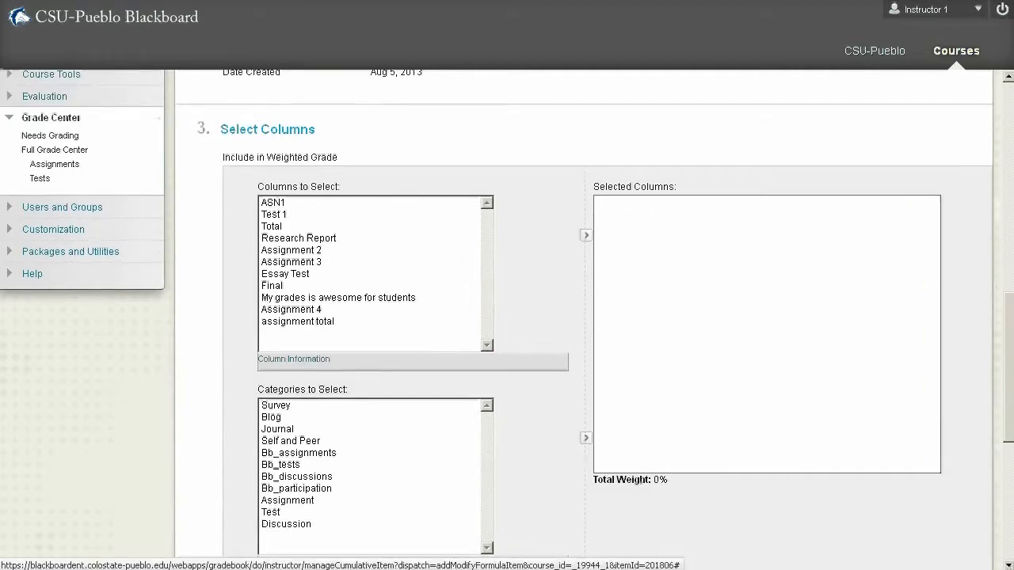
- Add the Bb_assignments, Bb_tests, Bb_discussions and Bb_participation categories to the weighted grade
scroll(589, 403, "down", 3)
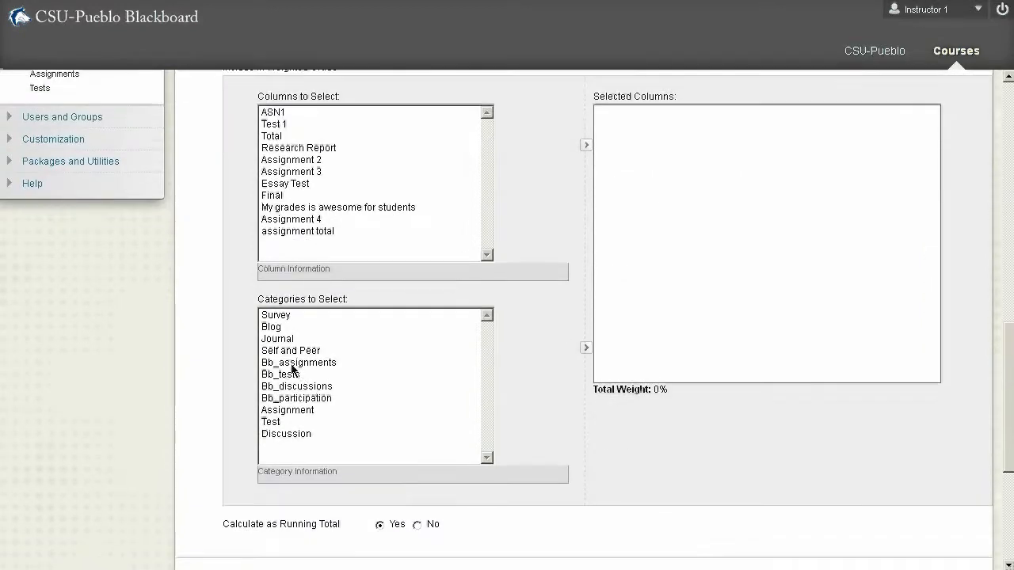
left_click(291, 362)
left_click(289, 399, "shift")
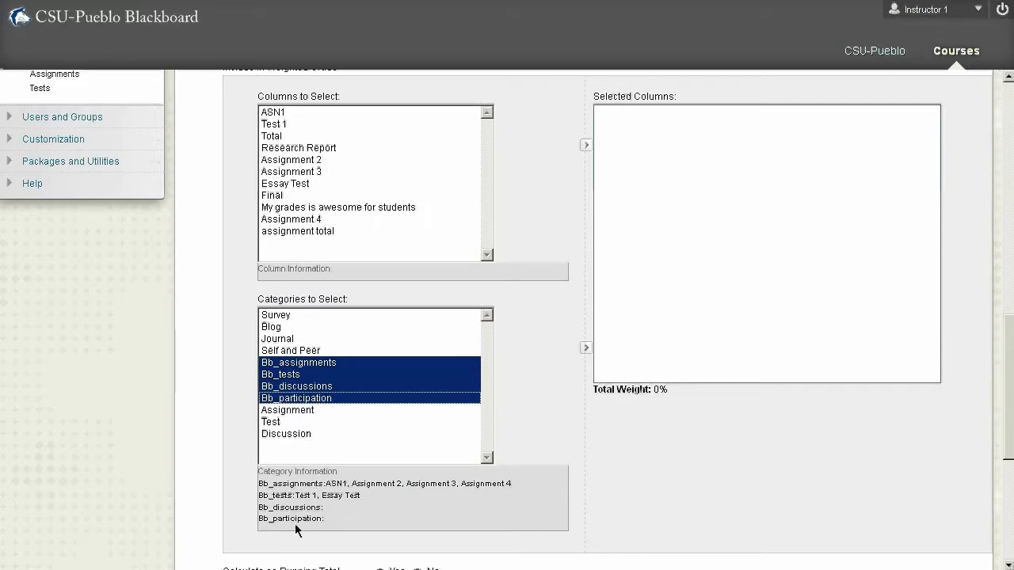
left_click(584, 147)
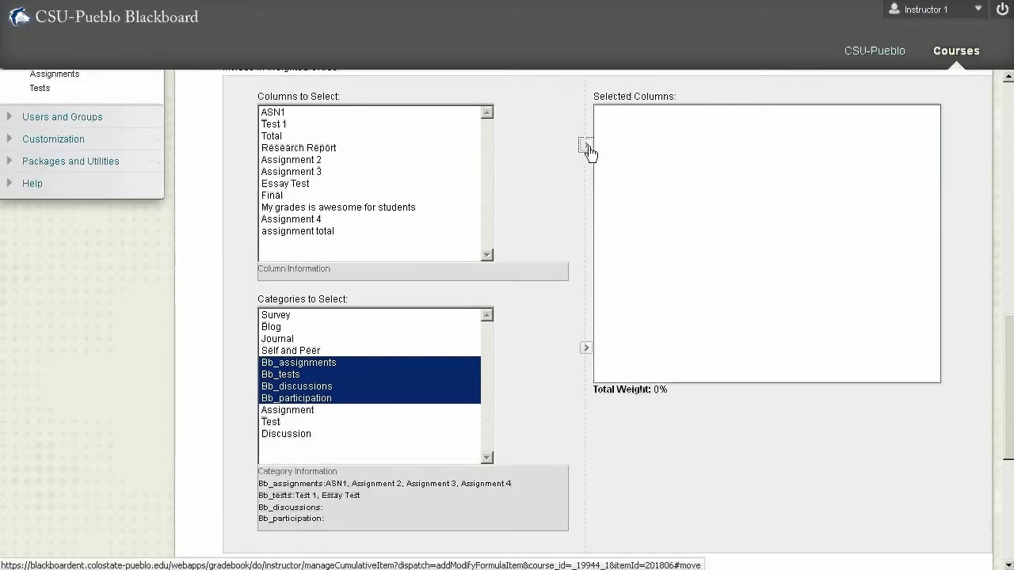
left_click(586, 349)
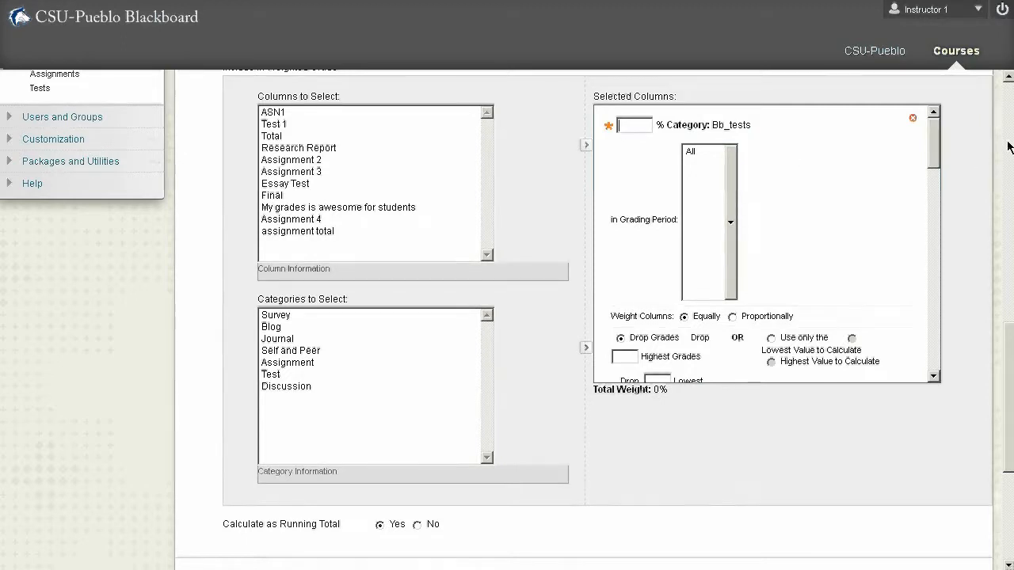
- Set the weight of the Bb_tests, Bb_discussions, Bb_participation and Bb_assignments categories to 25% each
type("25")
left_click(933, 376)
left_click(932, 376)
left_click(620, 255)
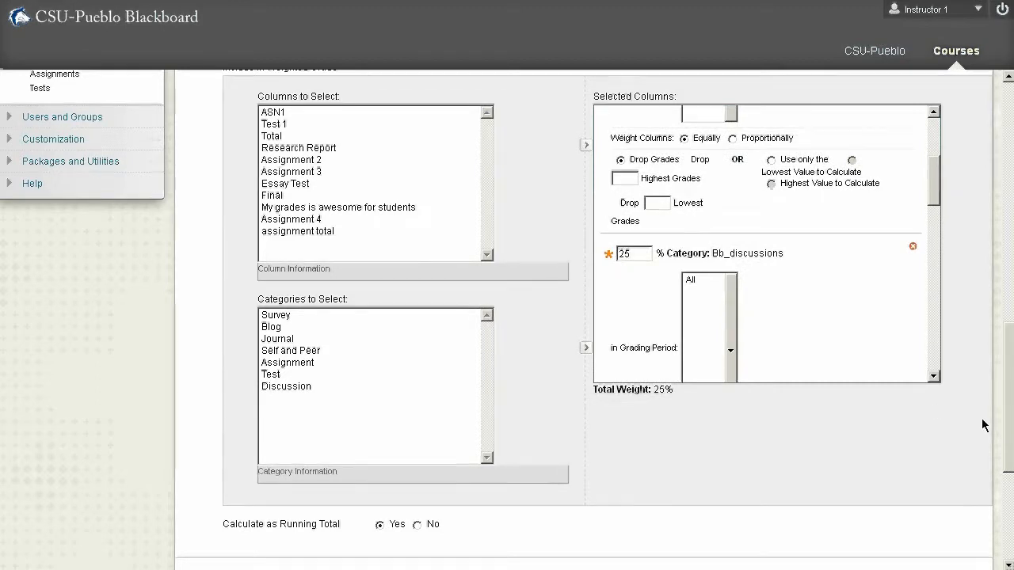
left_click(937, 380)
left_click(938, 380)
left_click(625, 292)
type("25")
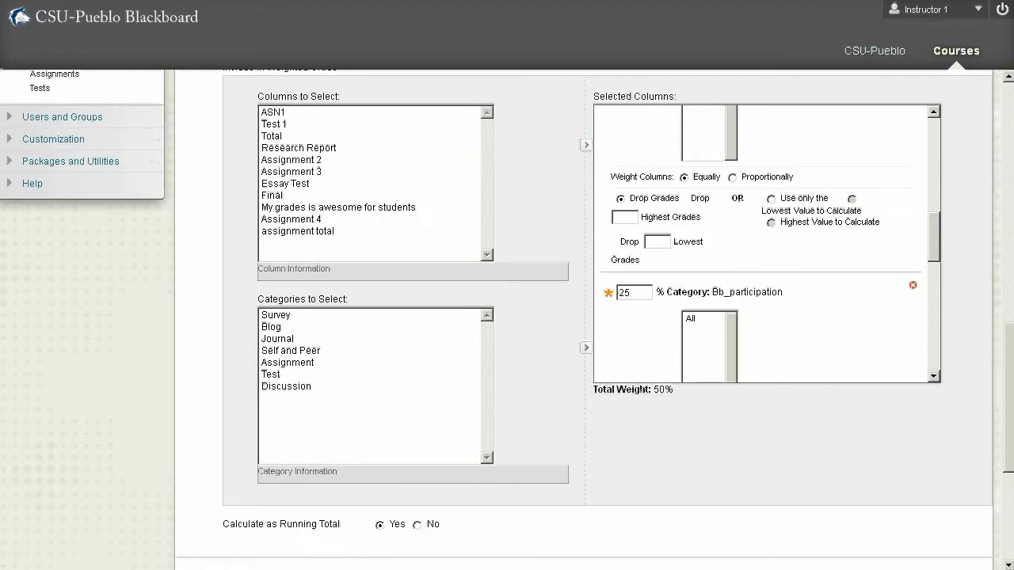
left_click(933, 377)
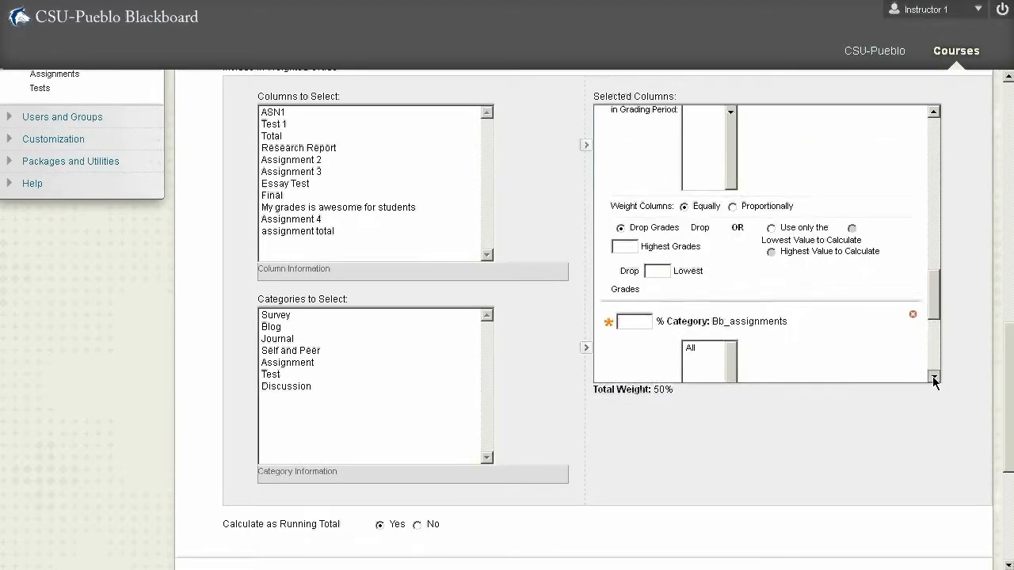
left_click(633, 292)
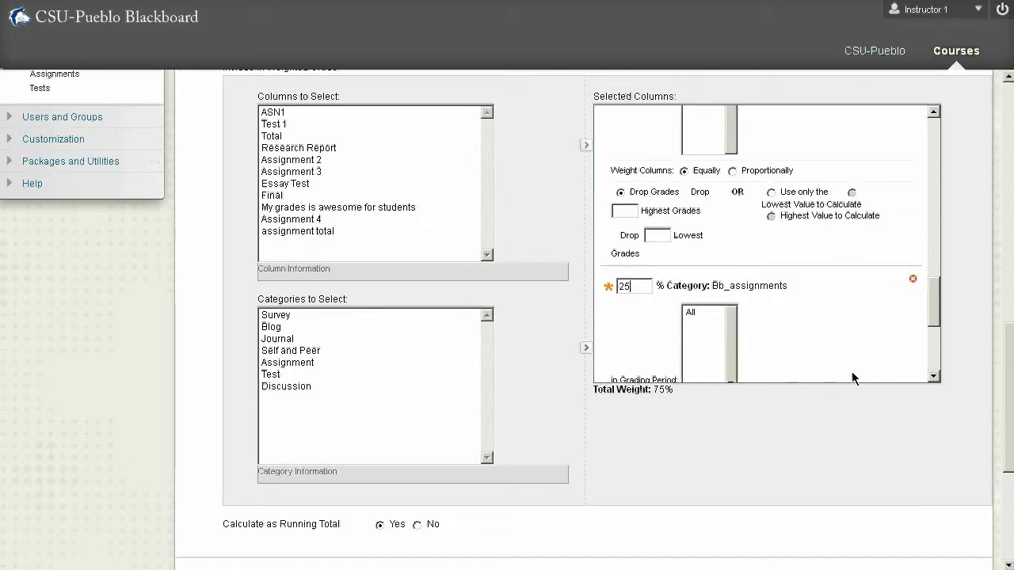
left_click(856, 409)
- Drop the 2 lowest grades in the Bb_assignments category and submit the Weighted Total column
scroll(823, 332, "down", 8)
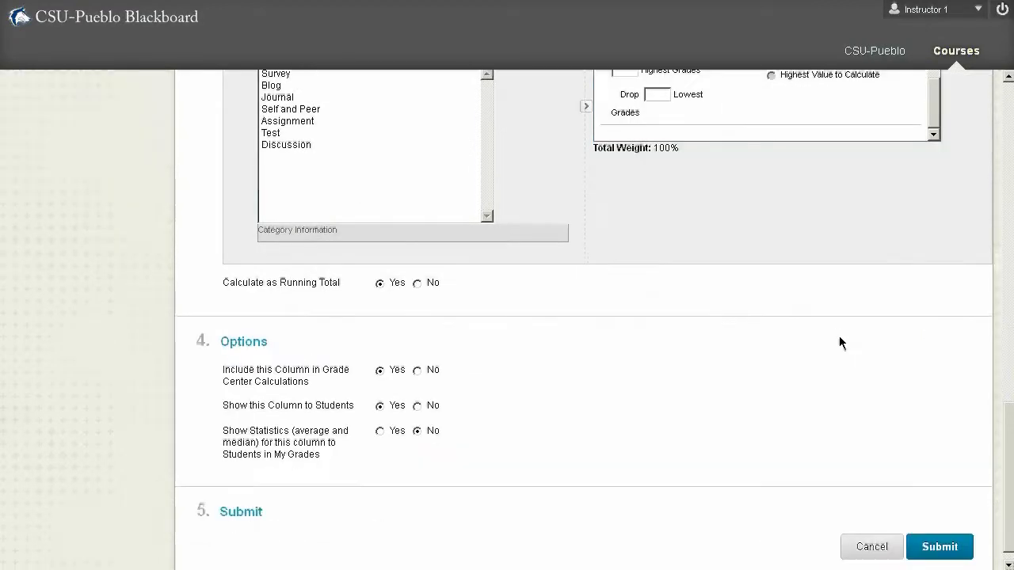
scroll(839, 362, "up", 5)
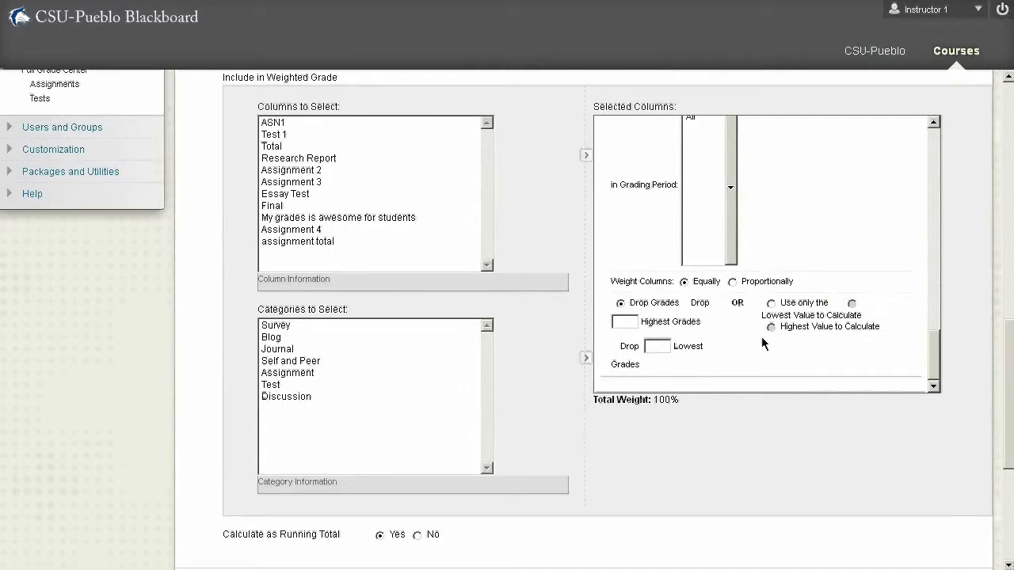
scroll(719, 357, "up", 3)
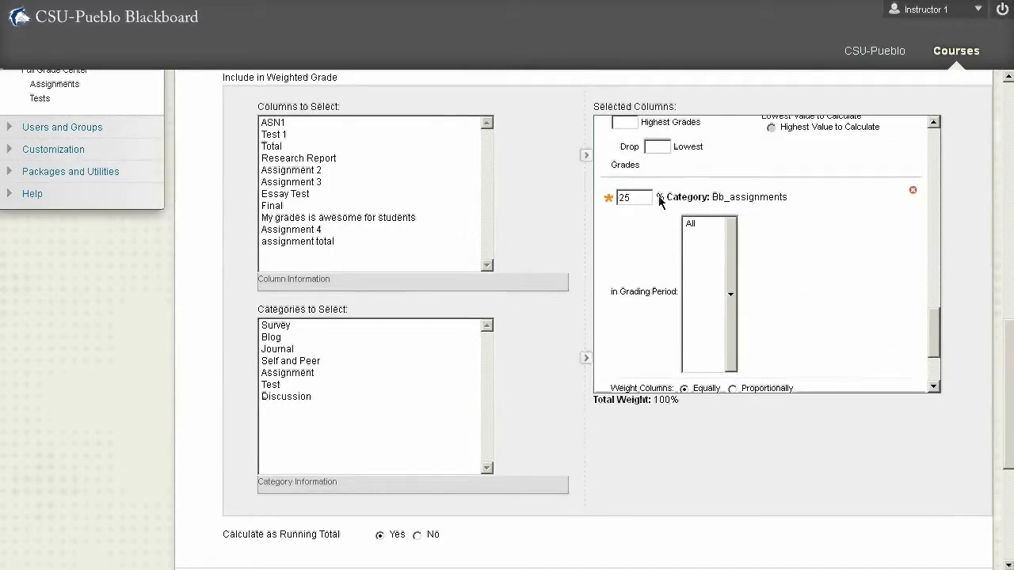
scroll(689, 259, "down", 3)
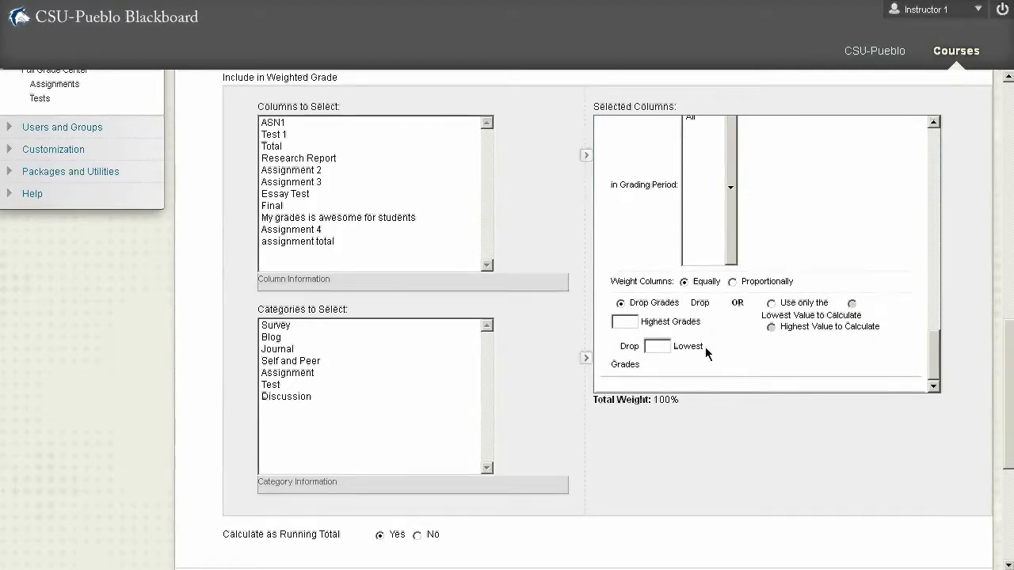
left_click(648, 346)
scroll(694, 380, "down", 3)
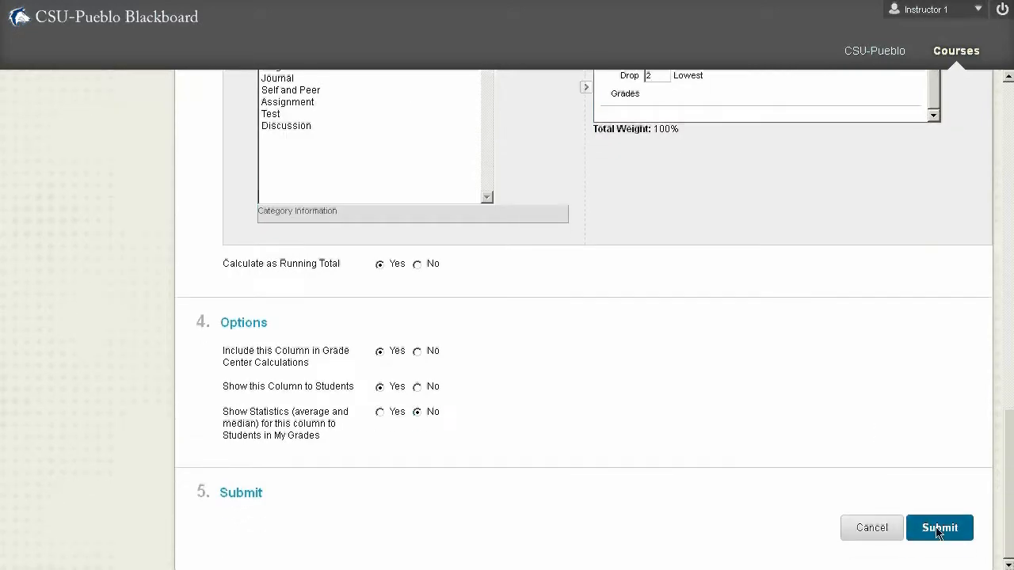
left_click(934, 528)
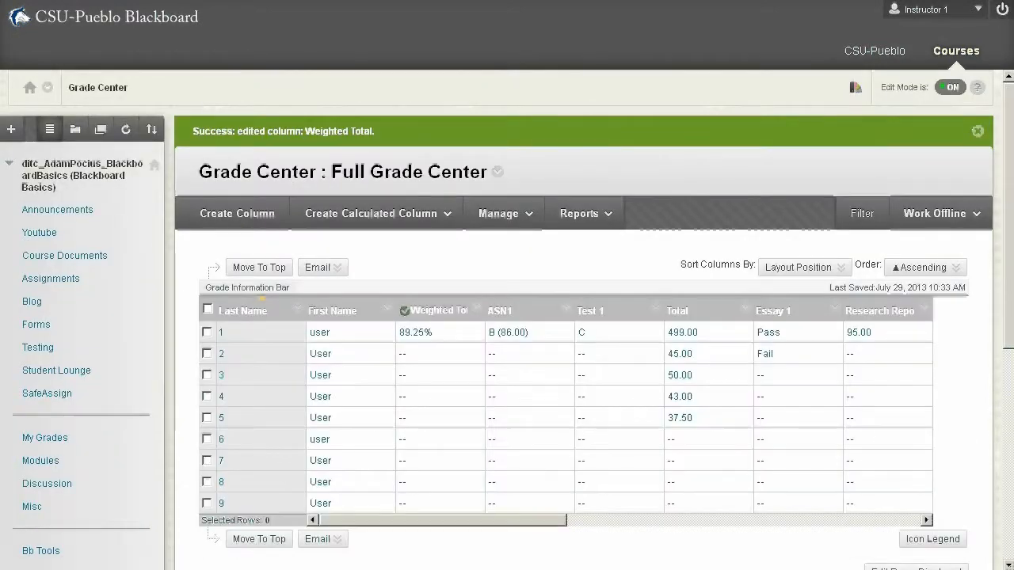